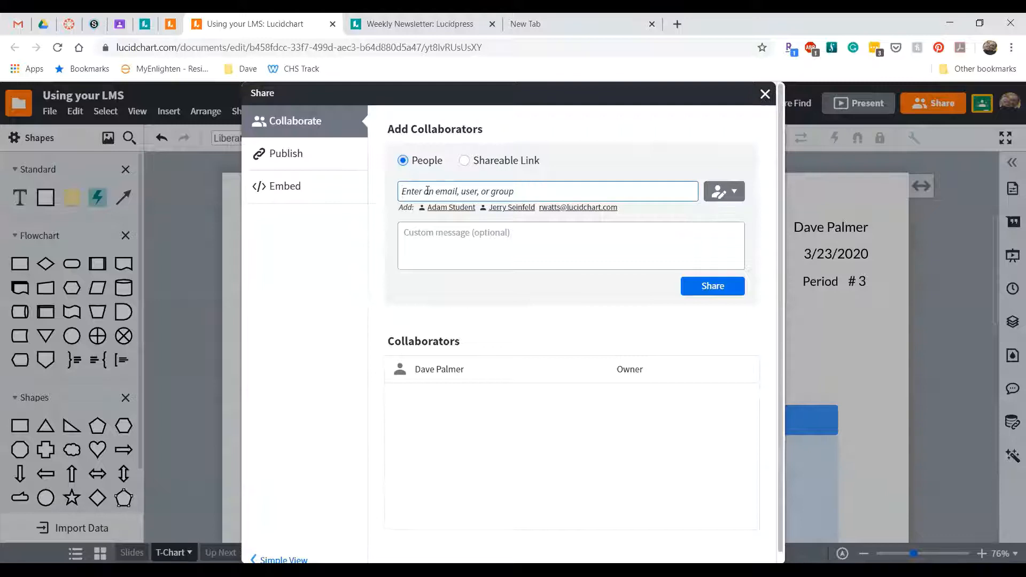
Share the document with the student account as a collaborator with Edit and share permission, keeping email notification on.
type("Ada")
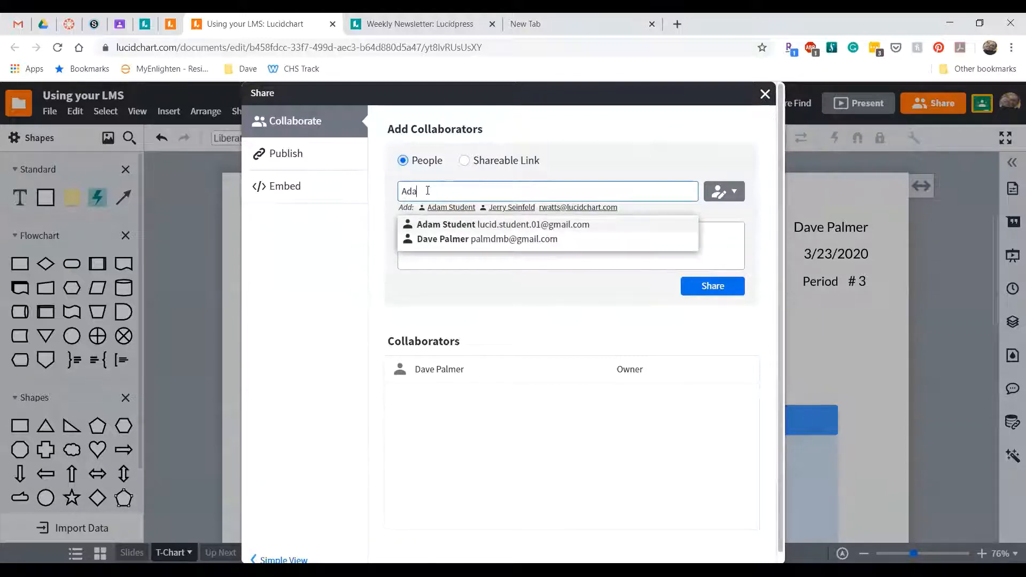
key("Return")
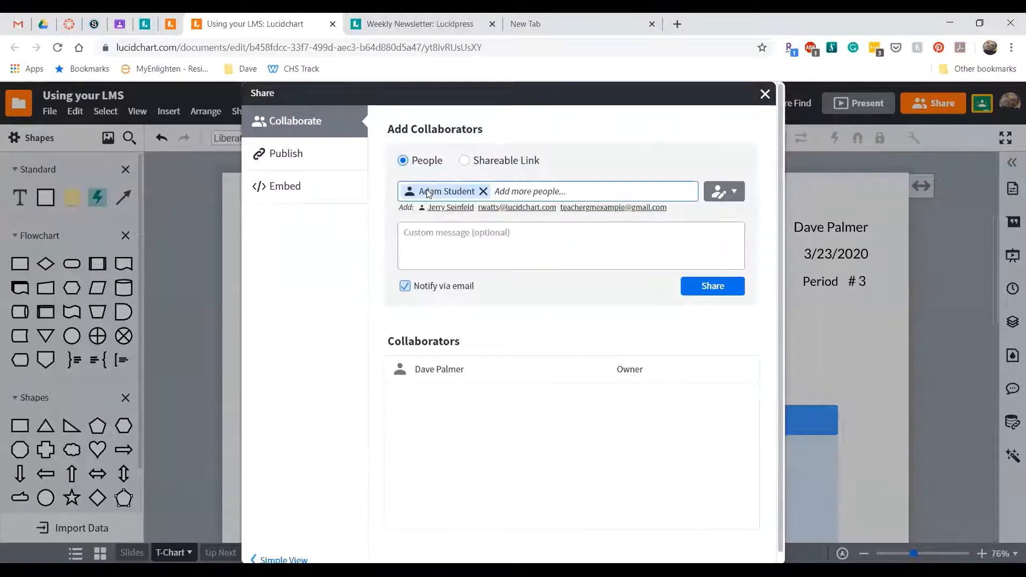
left_click(727, 198)
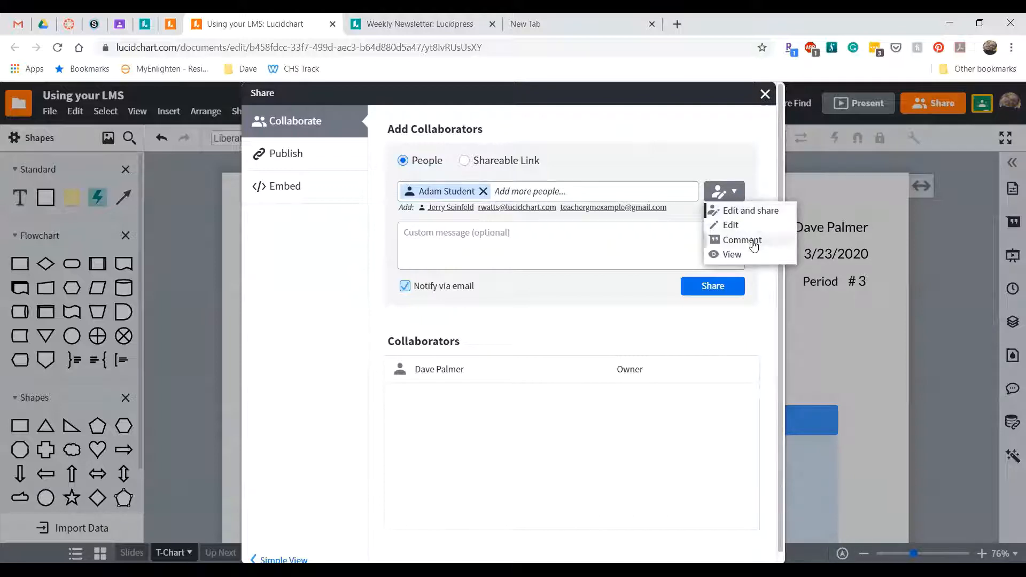
left_click(754, 213)
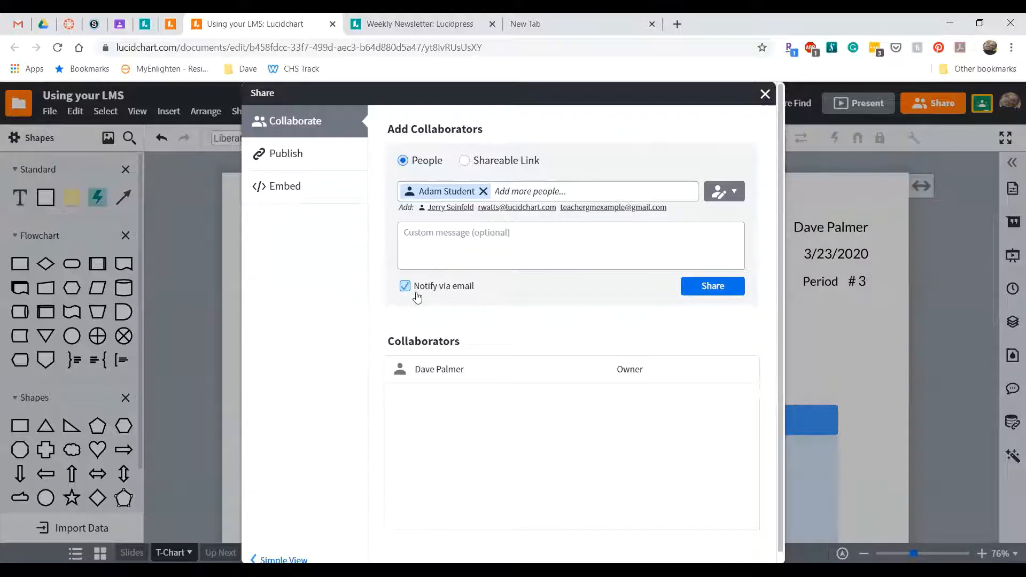
left_click(711, 286)
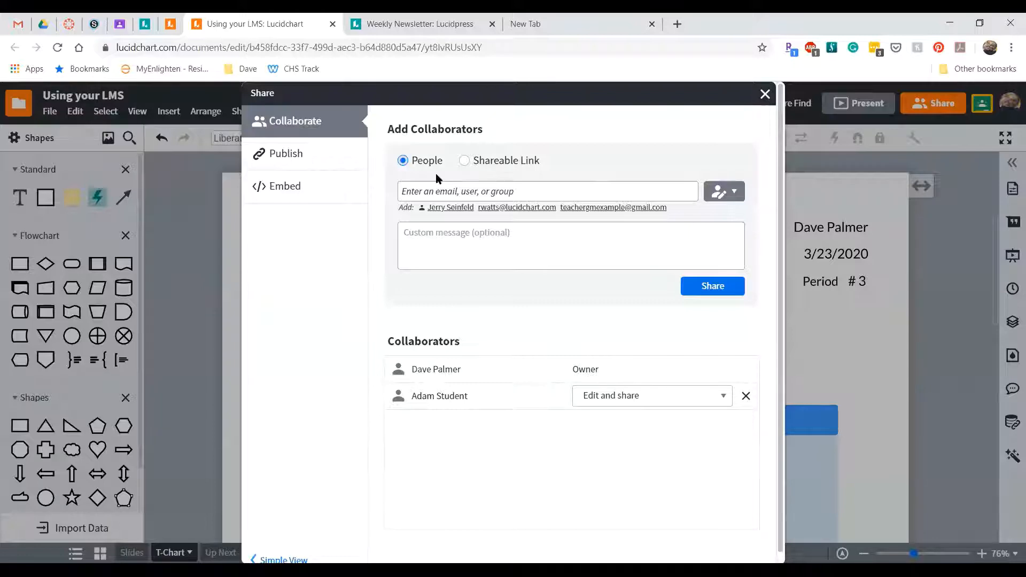
Generate a published URL for the full document without a password and display its address for copying.
left_click(299, 155)
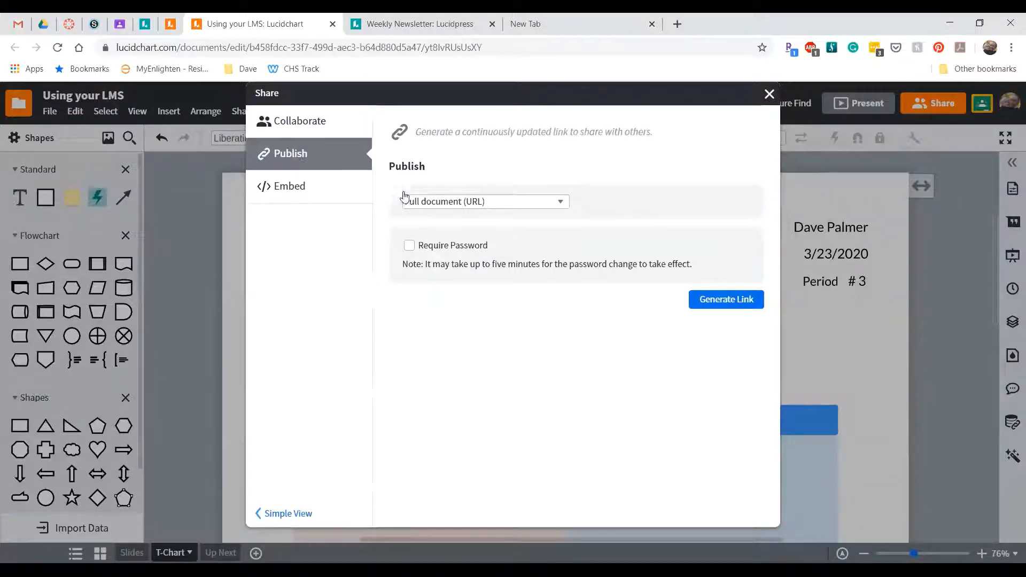
left_click(735, 299)
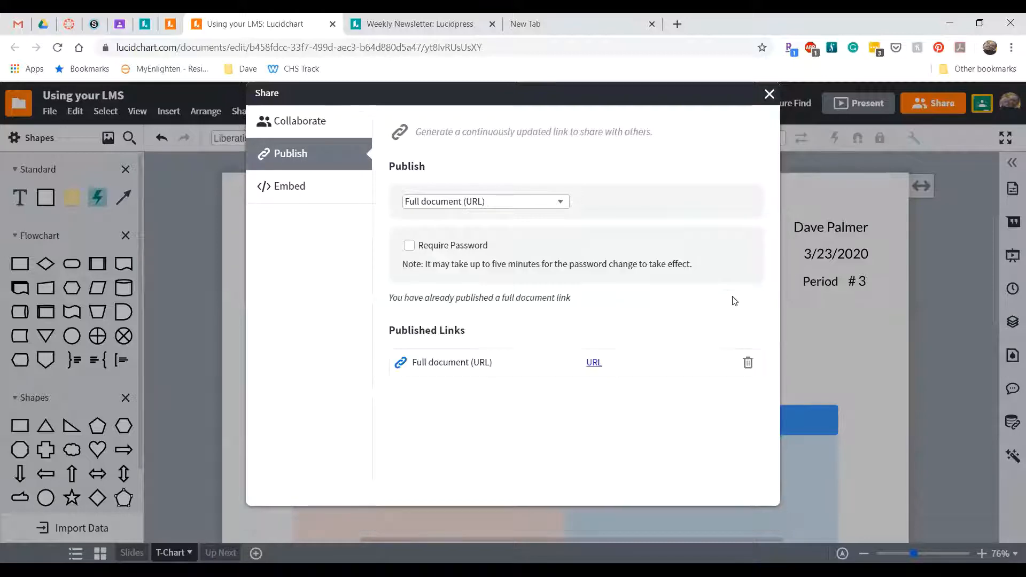
left_click(401, 364)
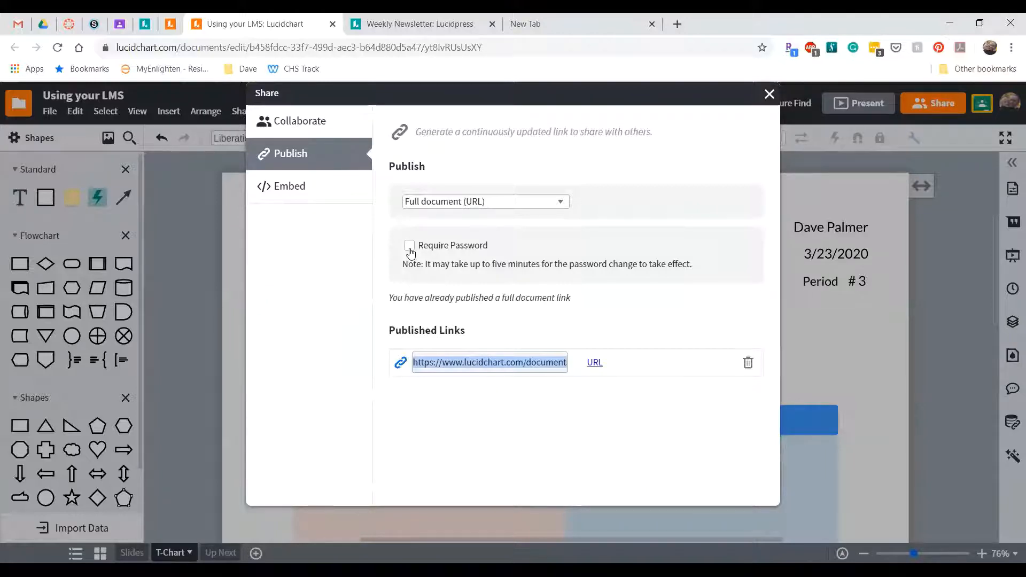
Review the embed code, the student collaborator's permission options and the published links, and close the sharing settings.
left_click(346, 189)
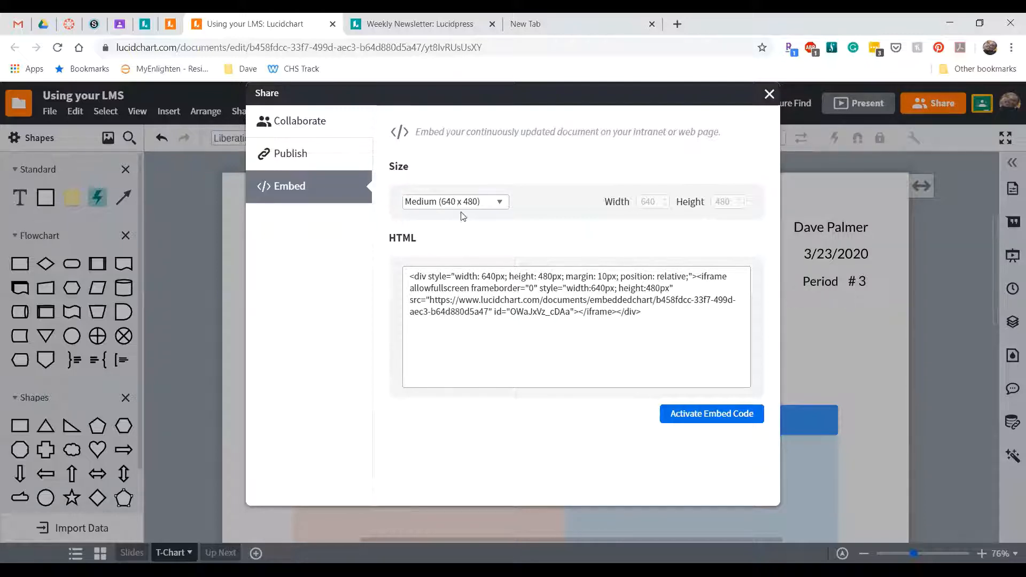
left_click(313, 122)
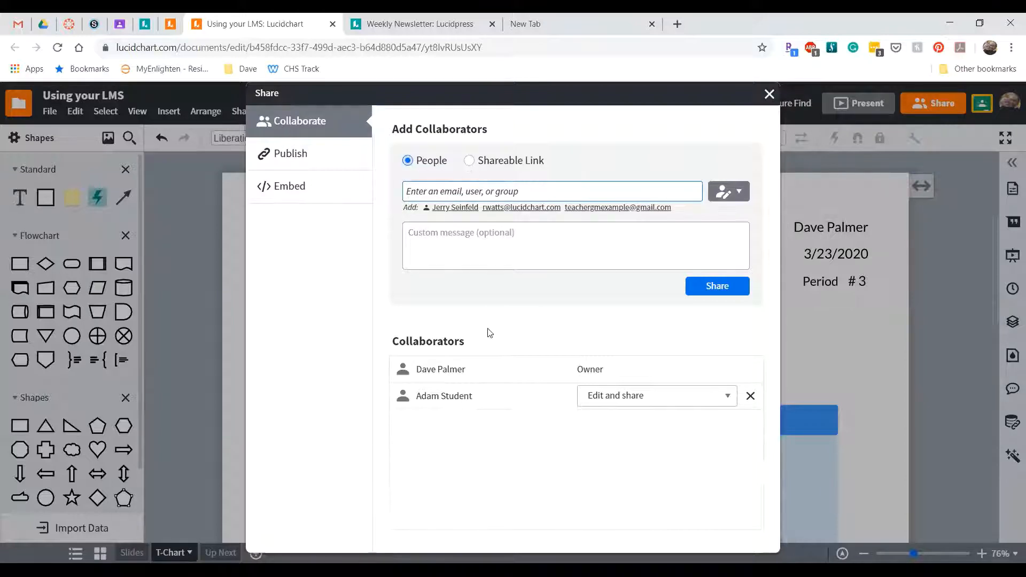
left_click(728, 397)
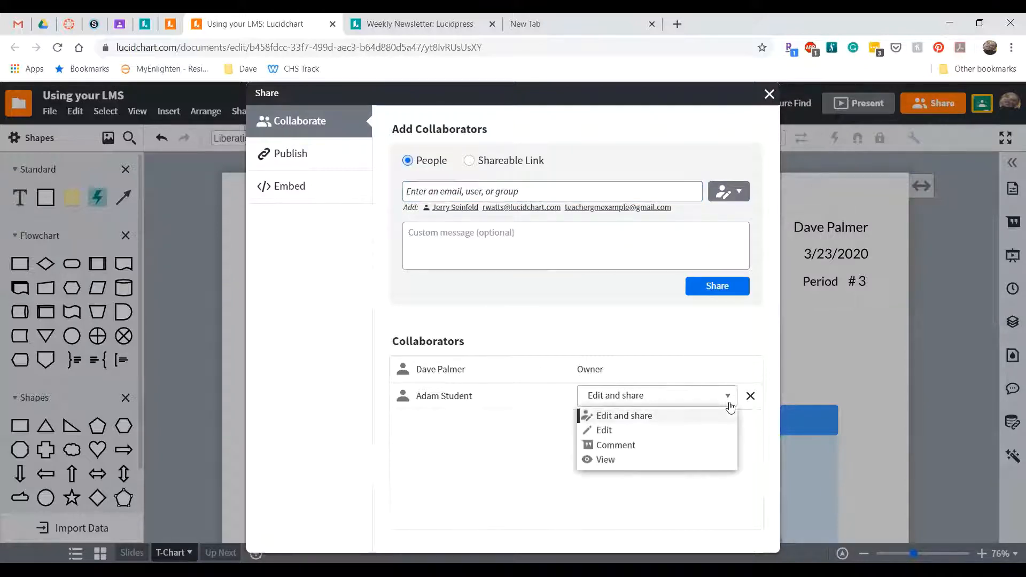
left_click(335, 165)
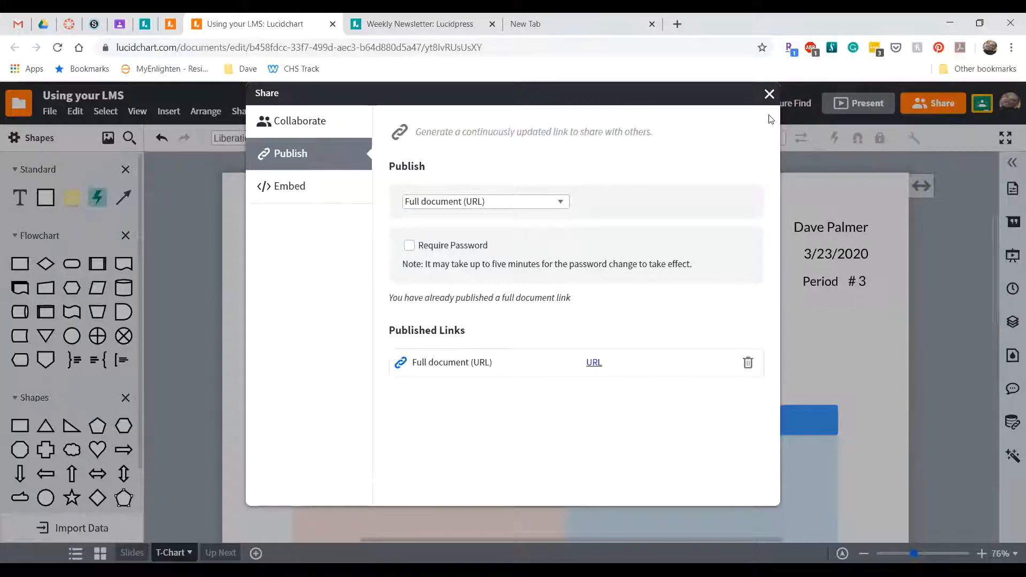
left_click(770, 93)
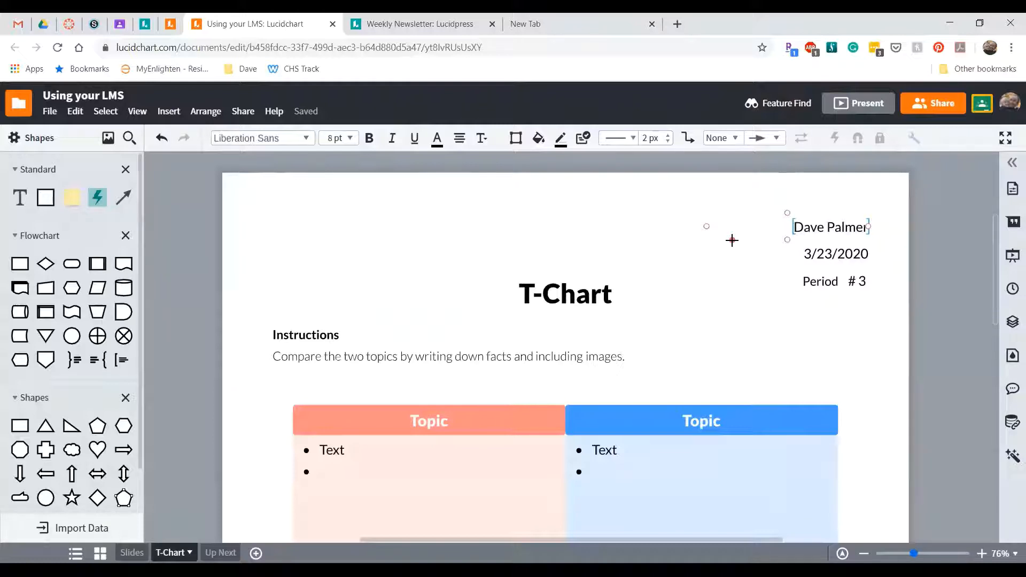
left_click(743, 239)
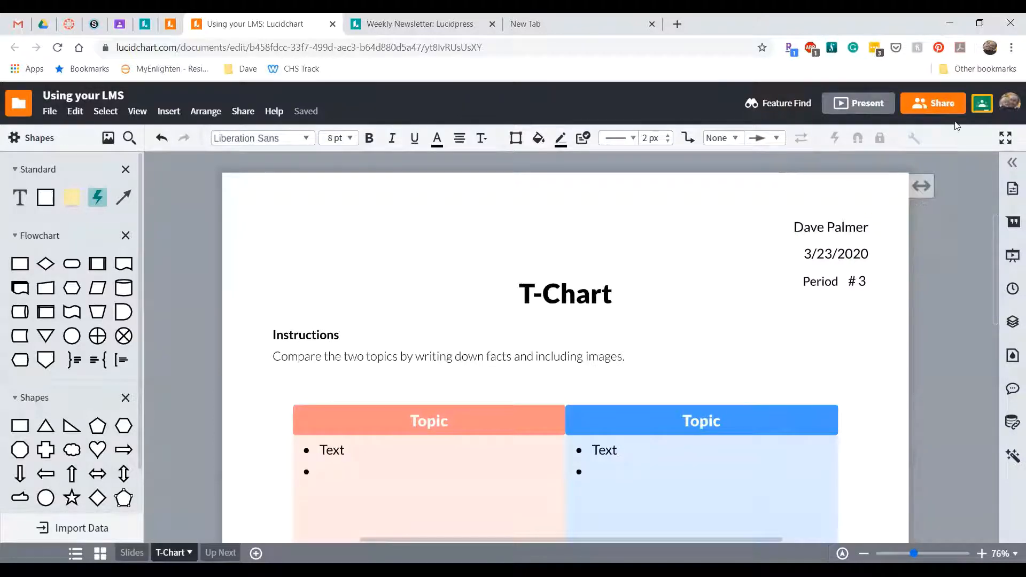
Start a classroom assignment from this document for the Science class.
left_click(986, 110)
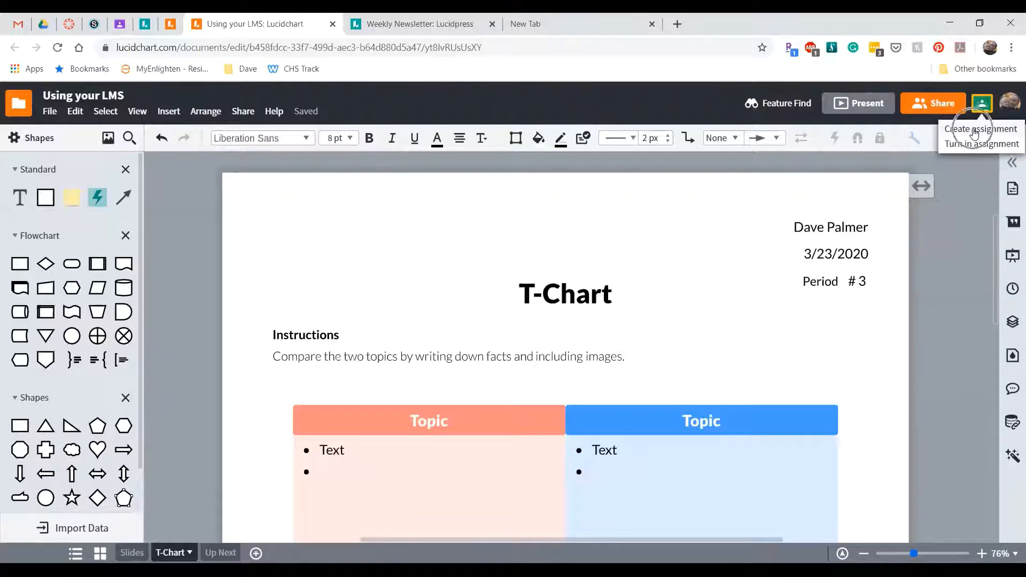
left_click(974, 131)
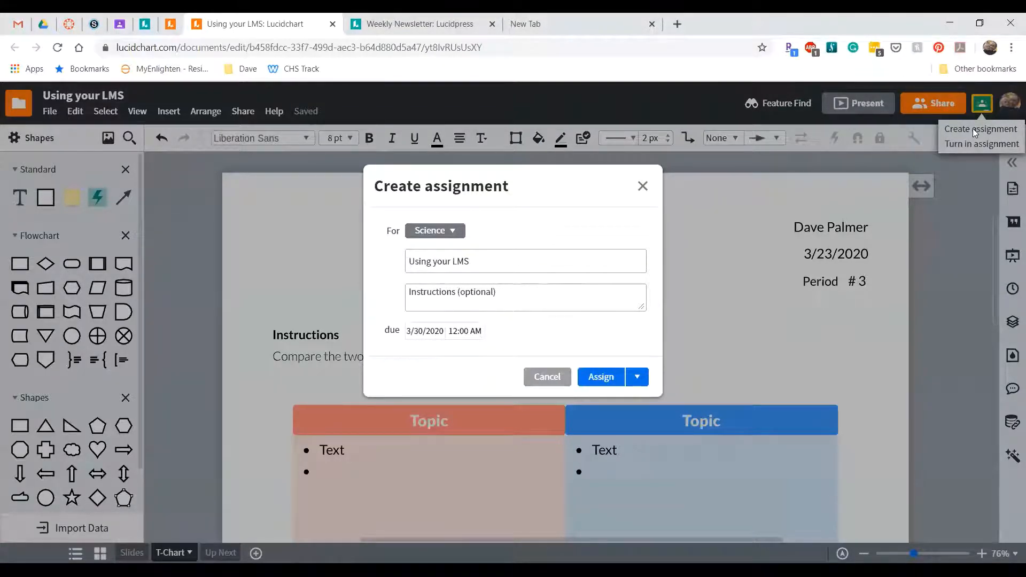
left_click(437, 233)
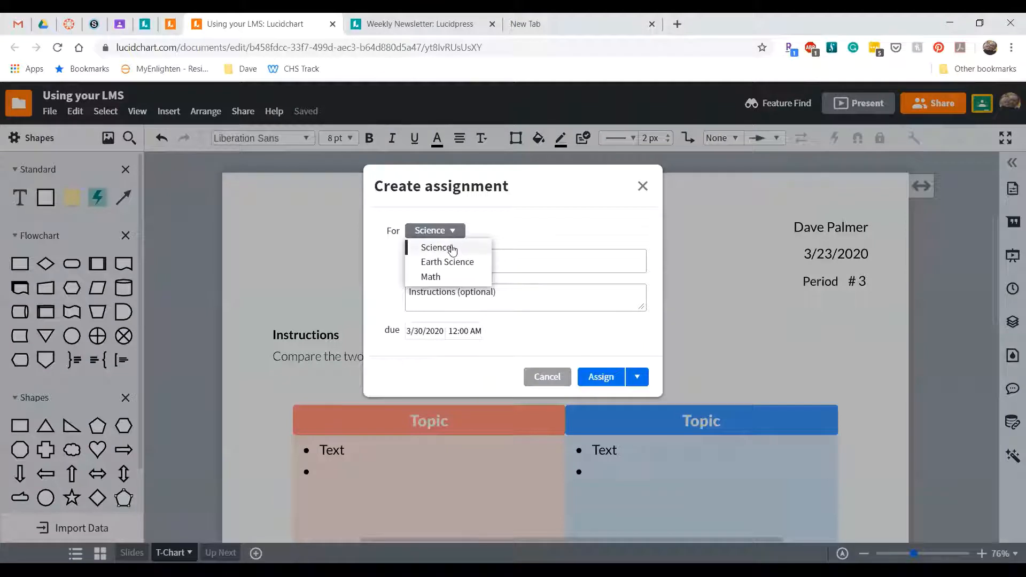
left_click(452, 247)
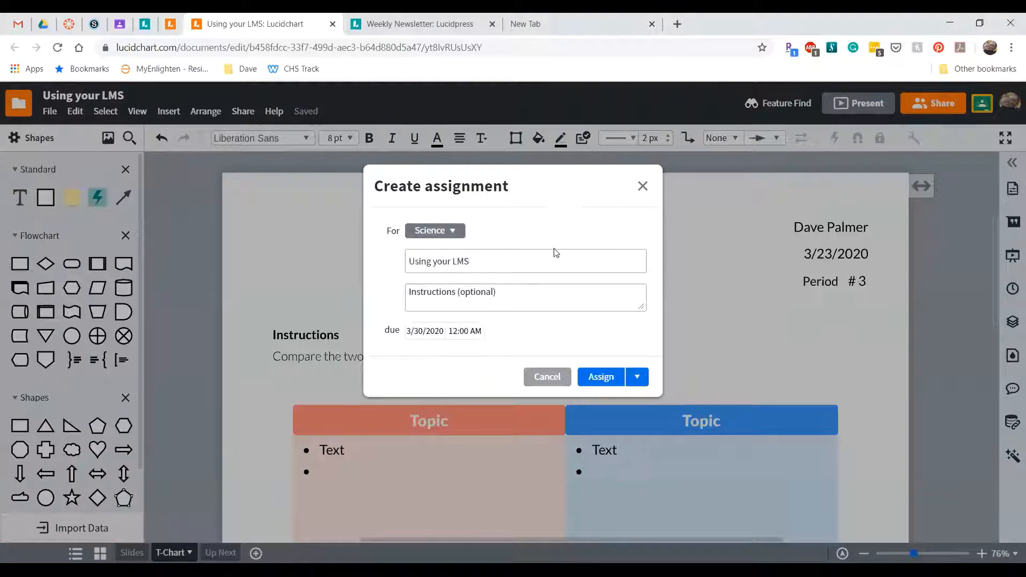
Keep the title "Using your LMS", set the assignment's due date to 3/31/2020 and assign it with the Publish option.
left_click(514, 263)
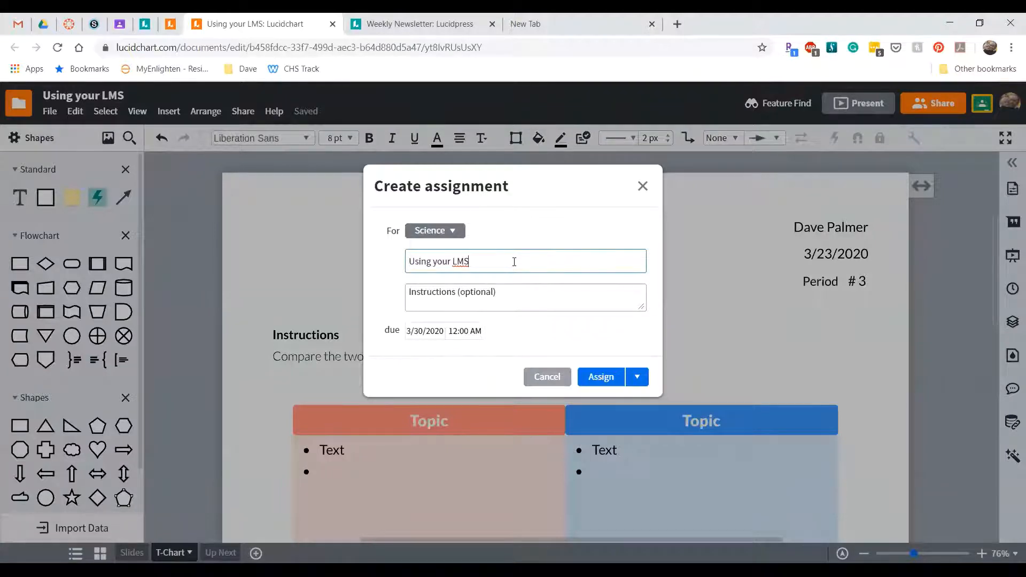
left_click(501, 301)
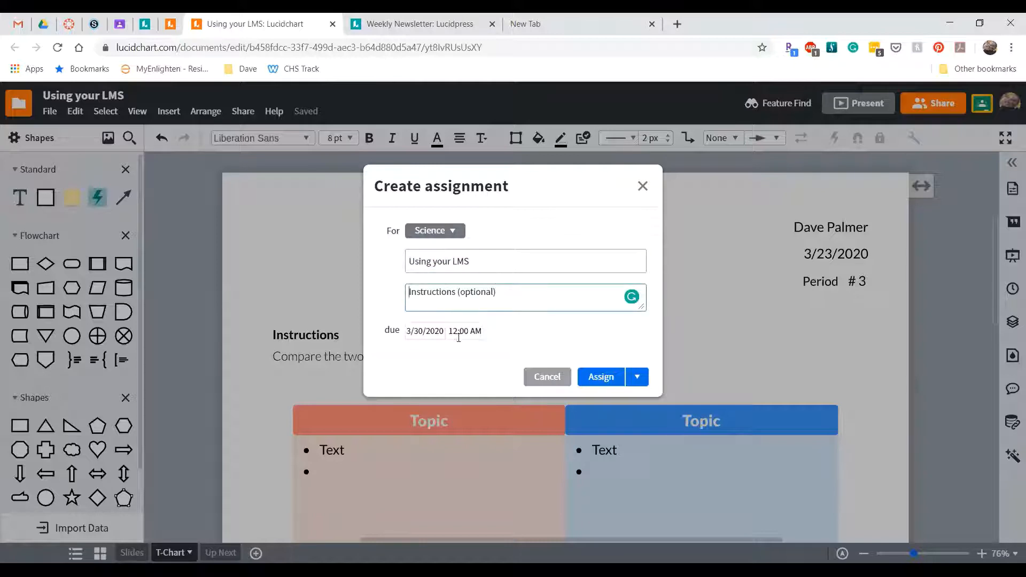
left_click(427, 331)
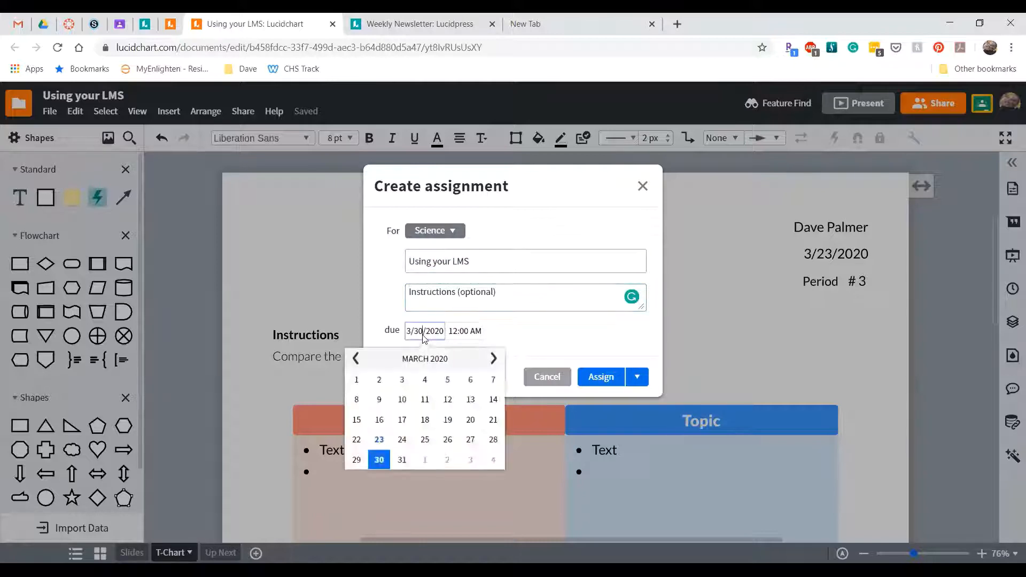
left_click(402, 460)
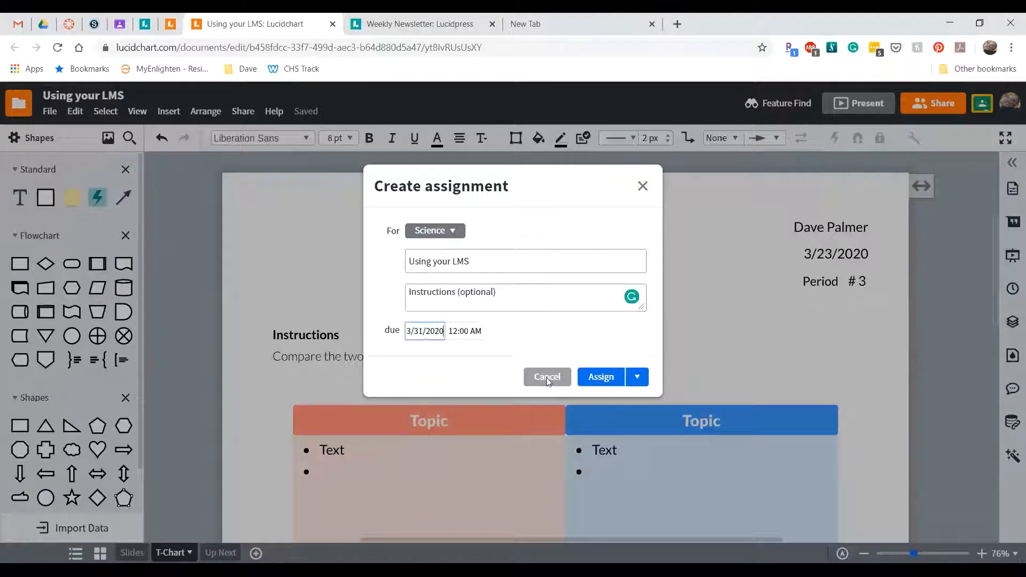
left_click(638, 378)
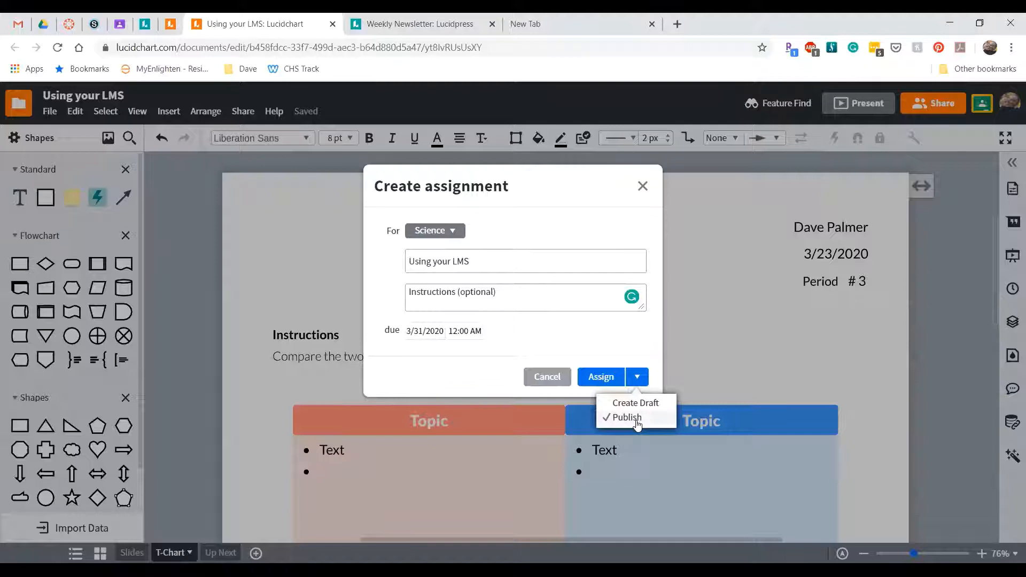
left_click(600, 382)
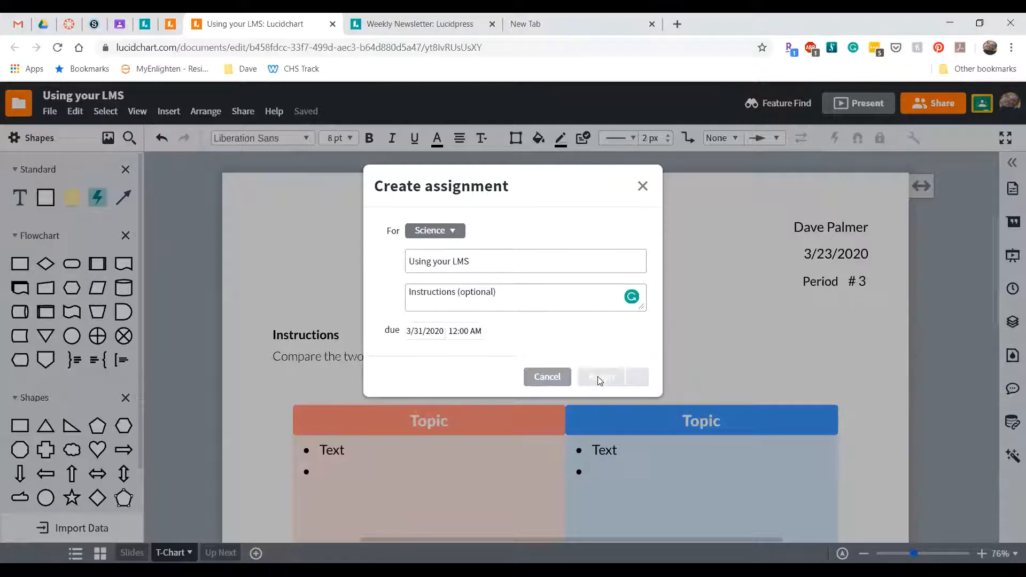
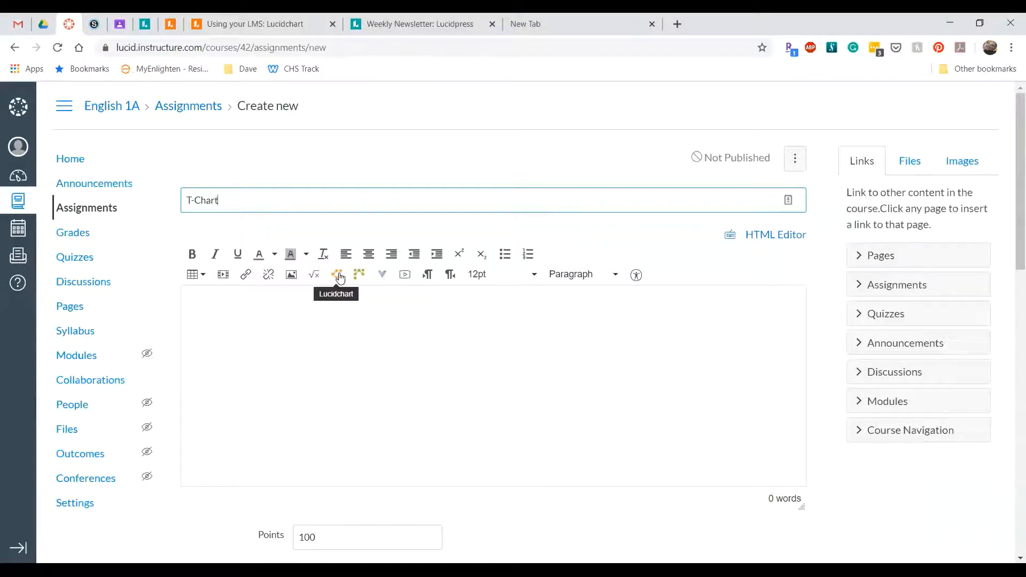
In the new Canvas assignment's description, insert a student link to the T-Chart document from Lucidchart's My Documents.
left_click(338, 275)
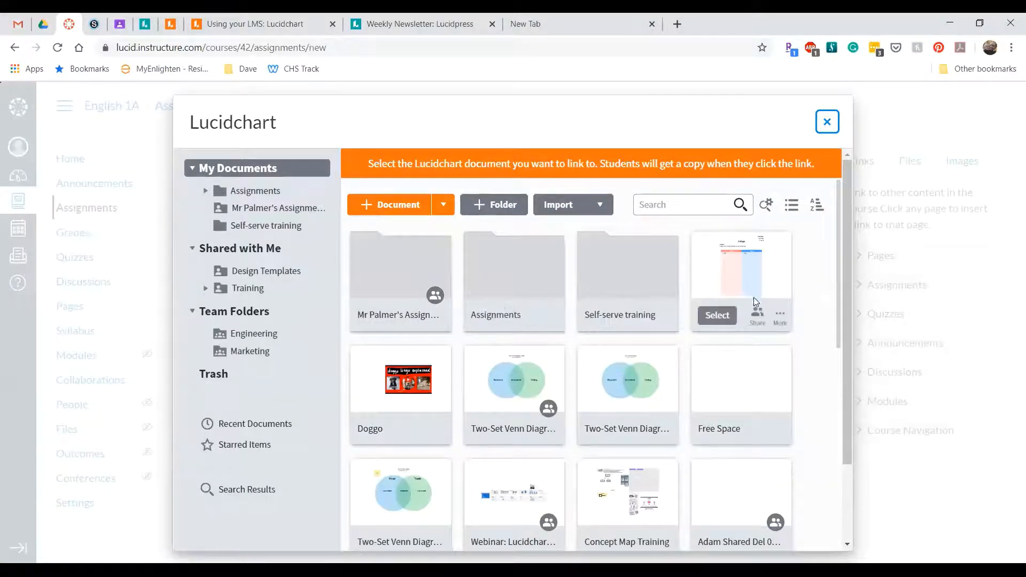
scroll(618, 457, "down", 3)
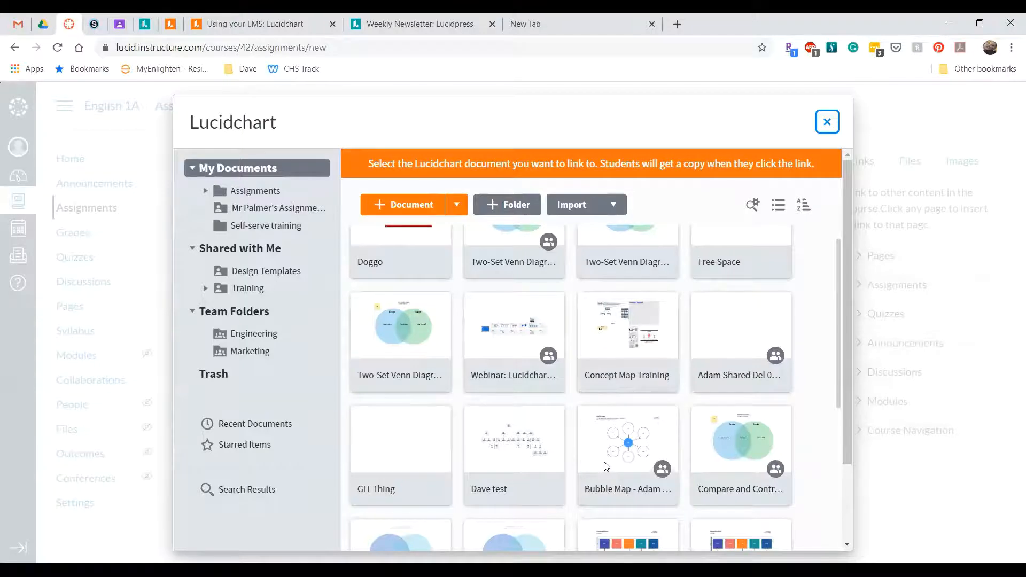
scroll(606, 464, "up", 3)
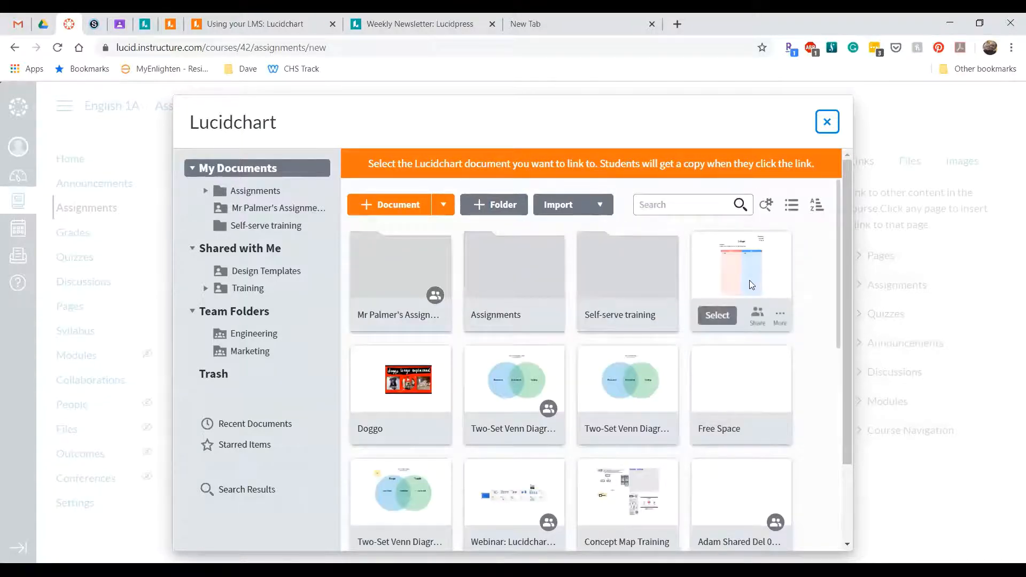
left_click(717, 319)
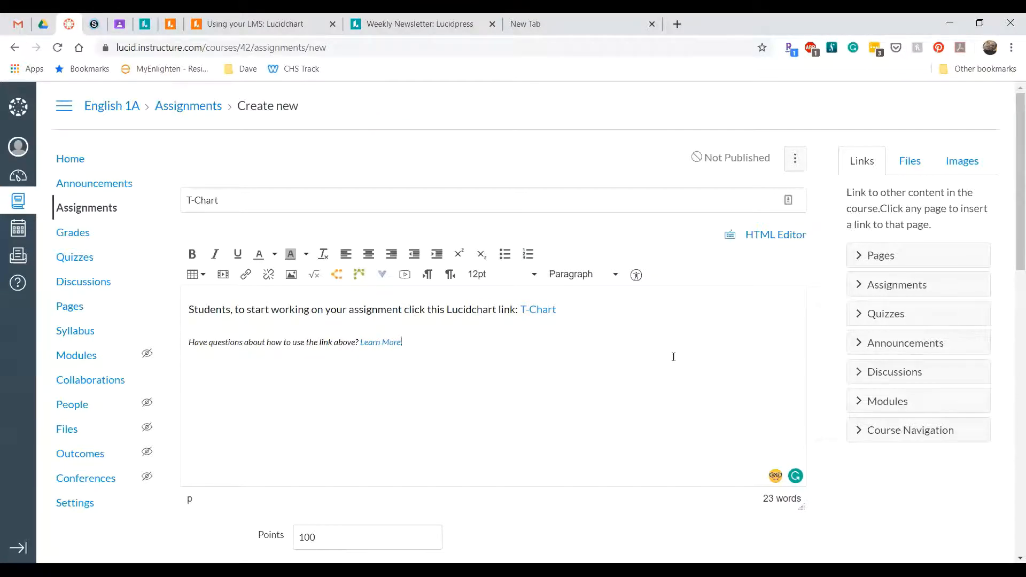
Set the T-Chart assignment's due date to Mar 25 11:59pm for everyone, then save and publish it.
scroll(588, 388, "down", 4)
scroll(543, 337, "down", 1)
scroll(543, 338, "down", 3)
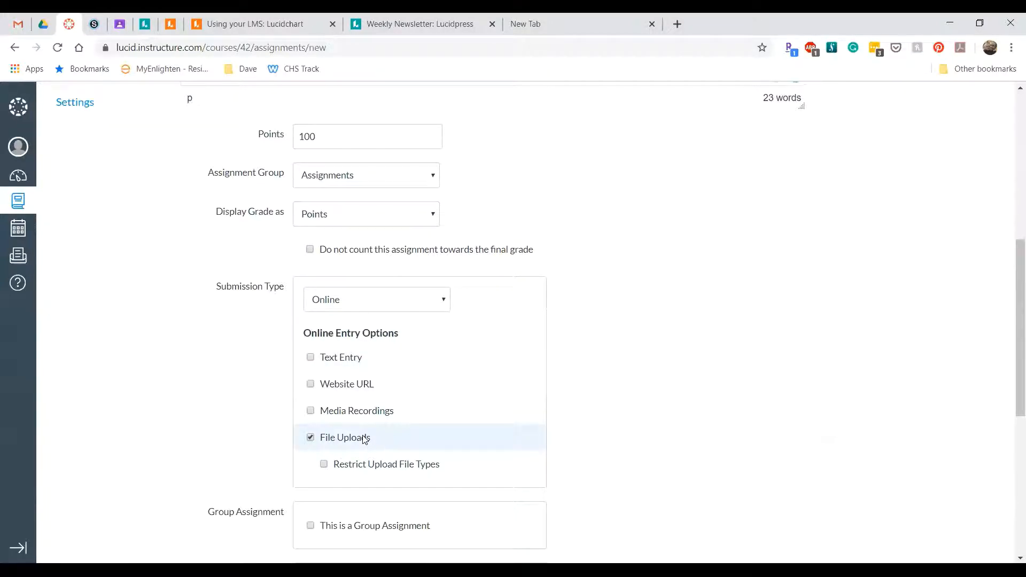
scroll(364, 438, "down", 7)
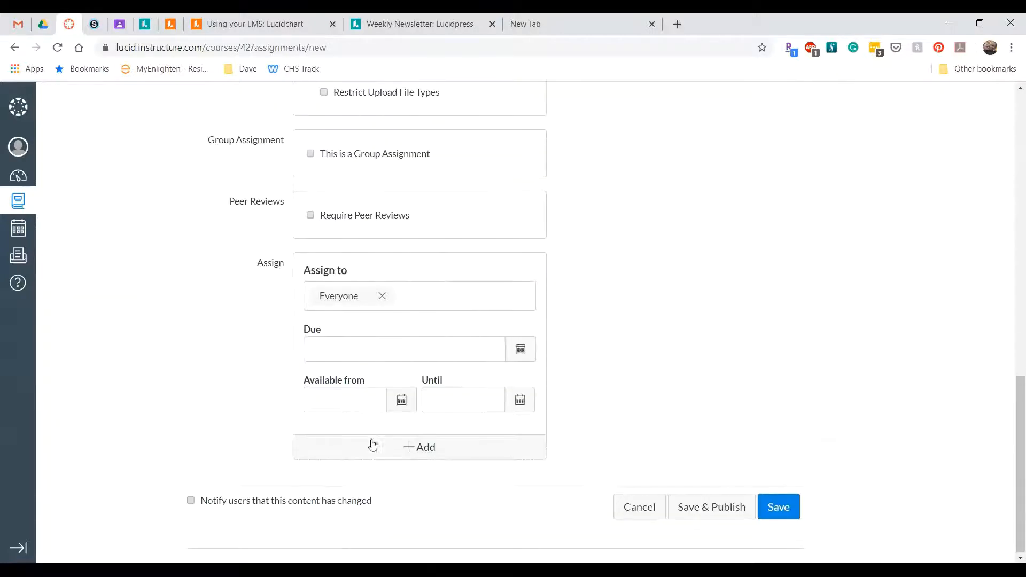
left_click(521, 356)
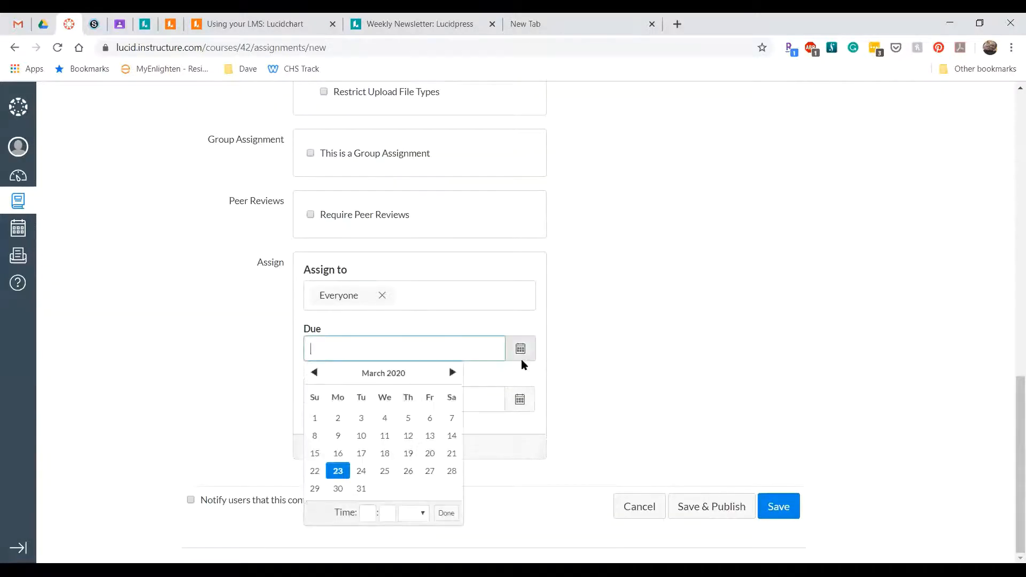
left_click(385, 471)
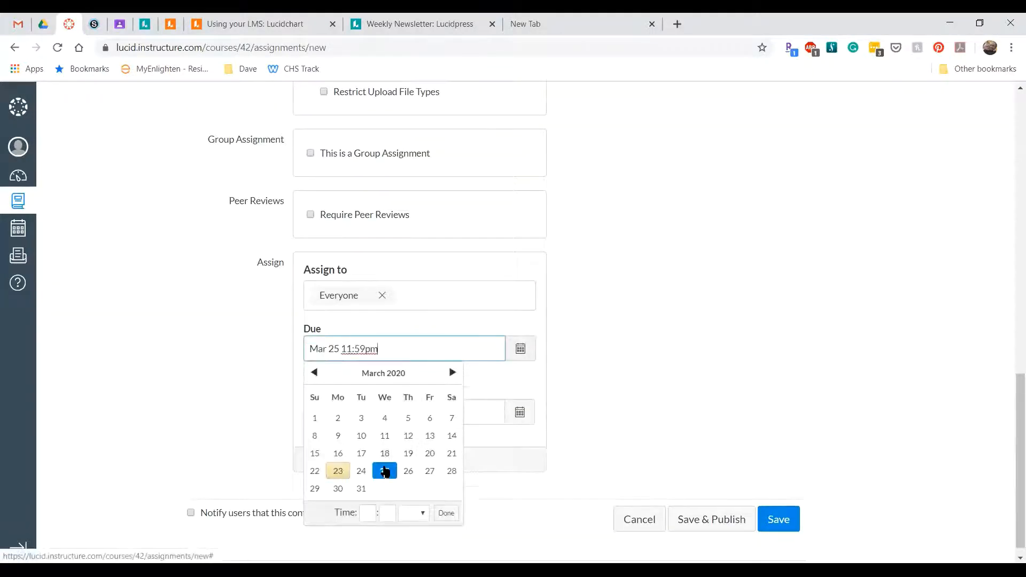
left_click(499, 384)
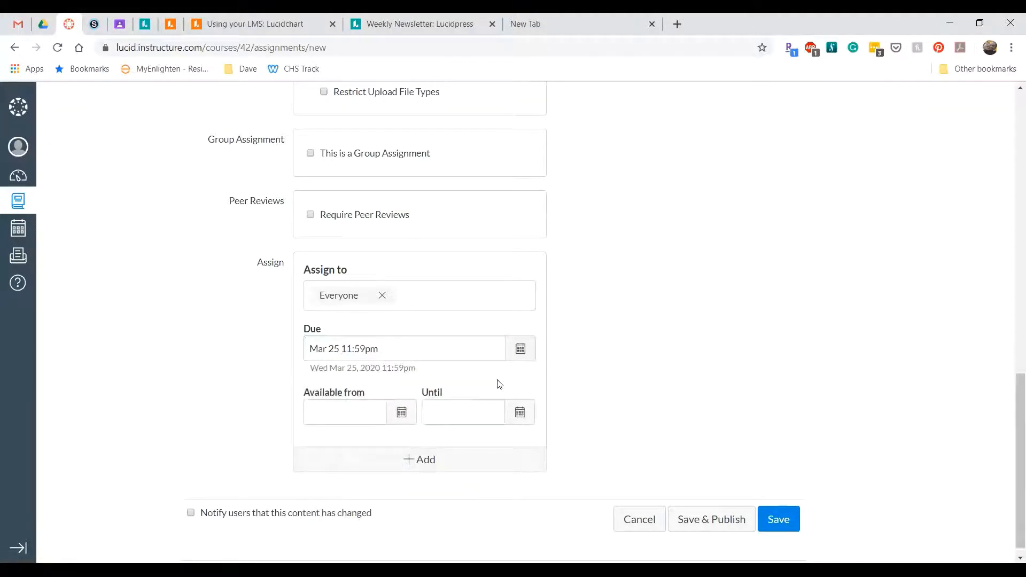
left_click(688, 508)
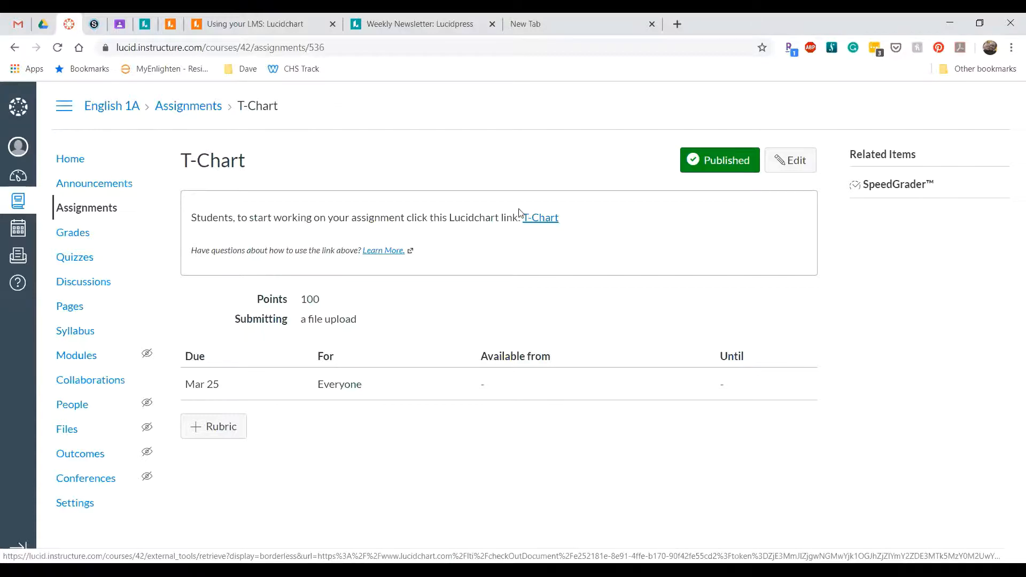
In the Lucidpress Weekly Newsletter, generate the website embed code at Medium (640 x 480), copy the code and finish publishing.
left_click(397, 30)
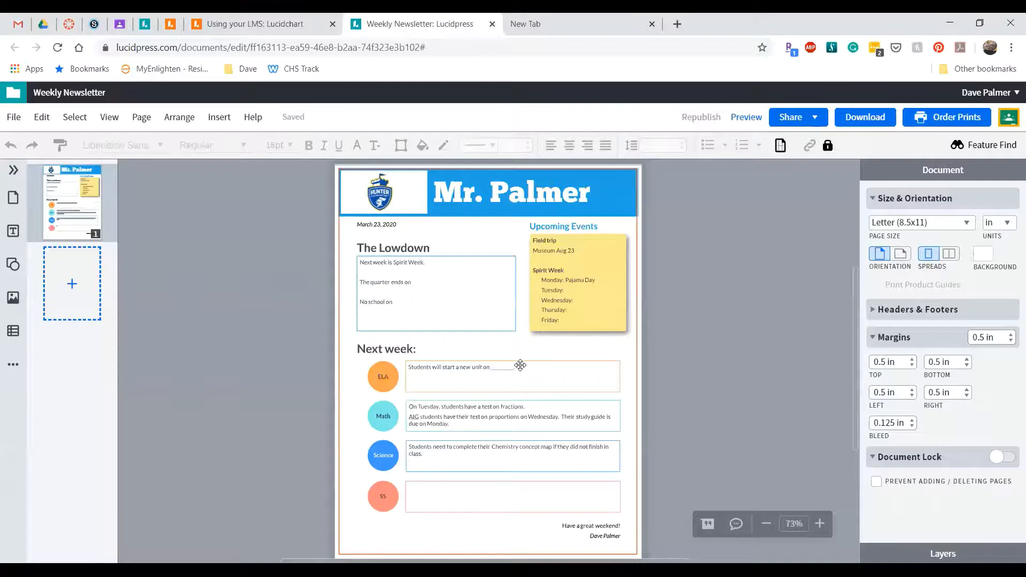
scroll(520, 365, "up", 4)
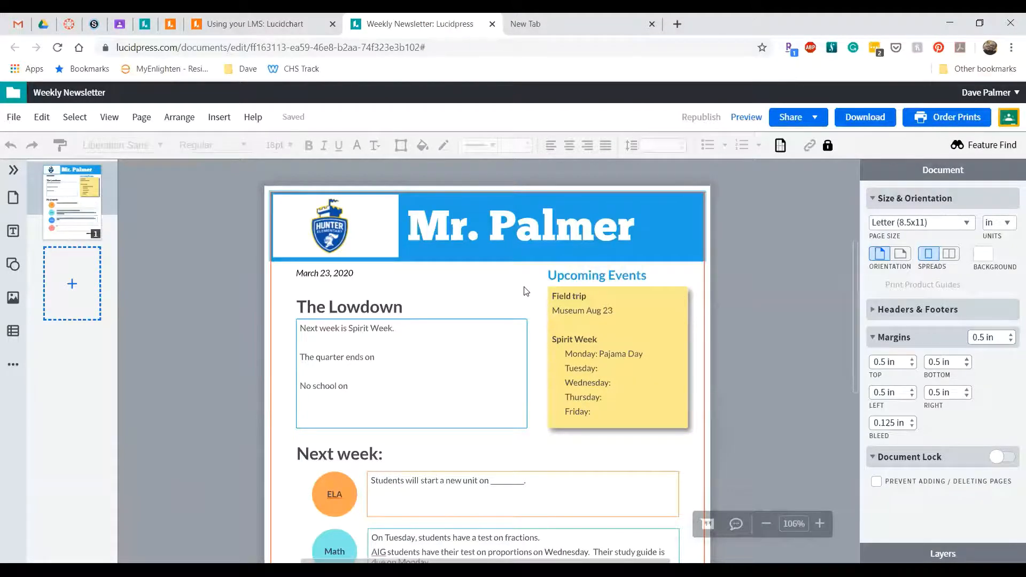
left_click(812, 124)
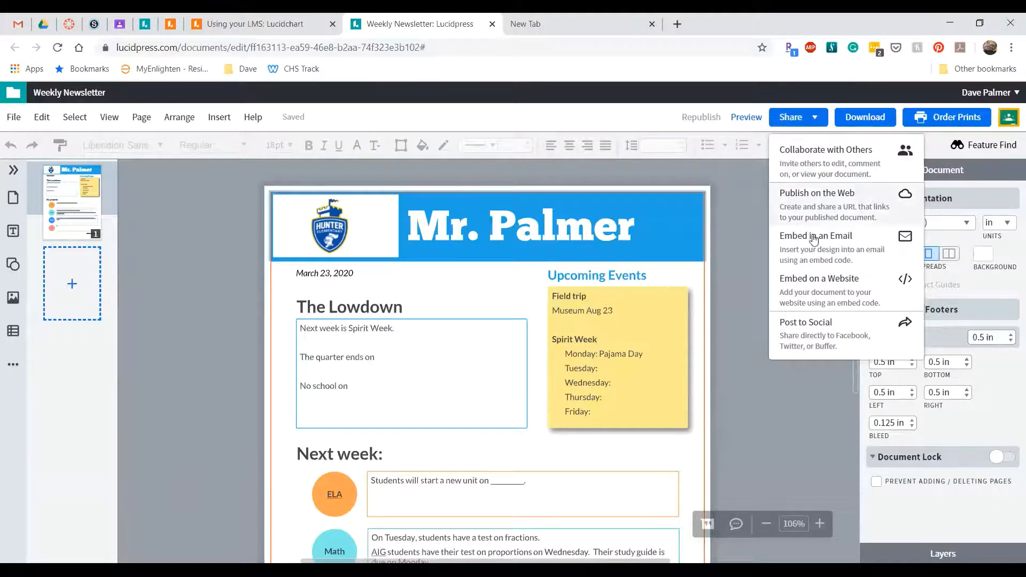
left_click(830, 293)
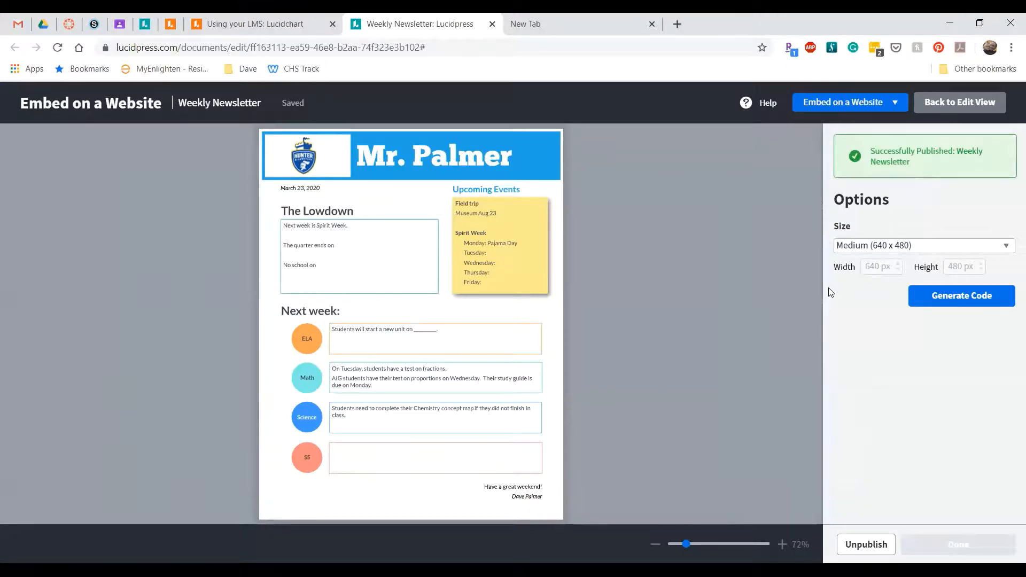
left_click(982, 299)
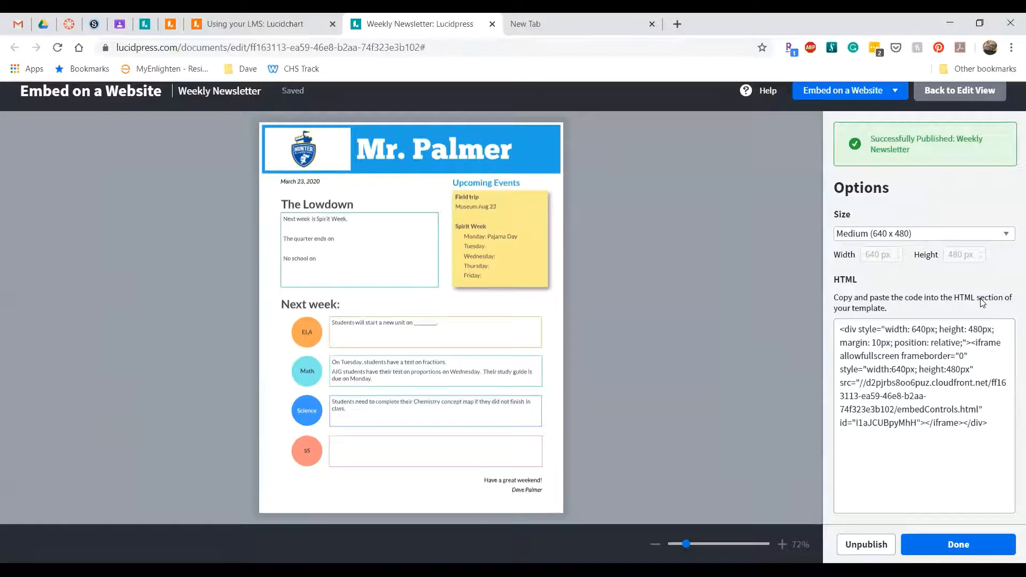
left_click_drag(992, 425, 804, 317)
key("ctrl+c")
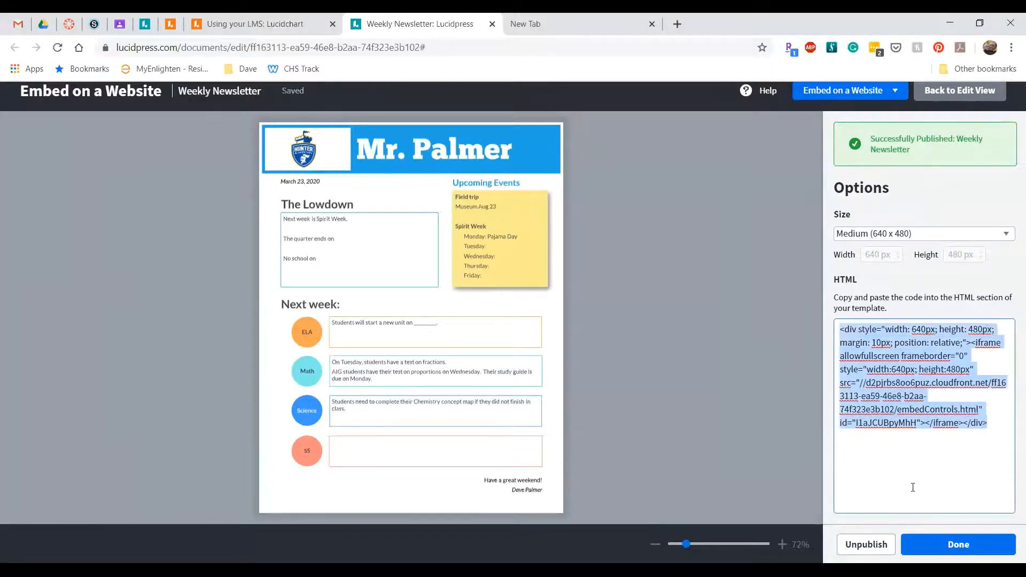
left_click(973, 545)
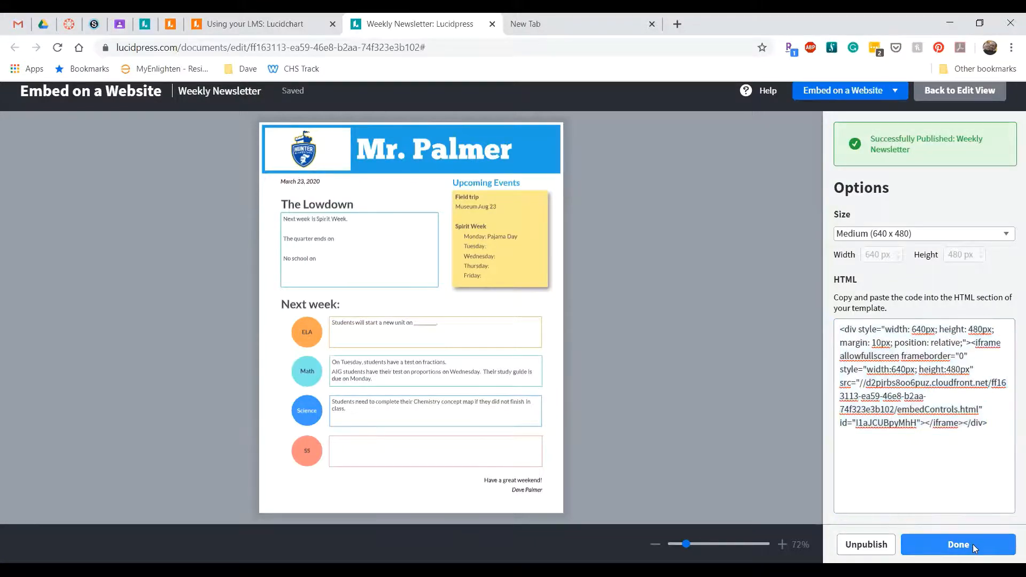
Switch to Canvas and start a new English 1A announcement titled "Weekly Newsletter 03.22.20".
left_click(70, 31)
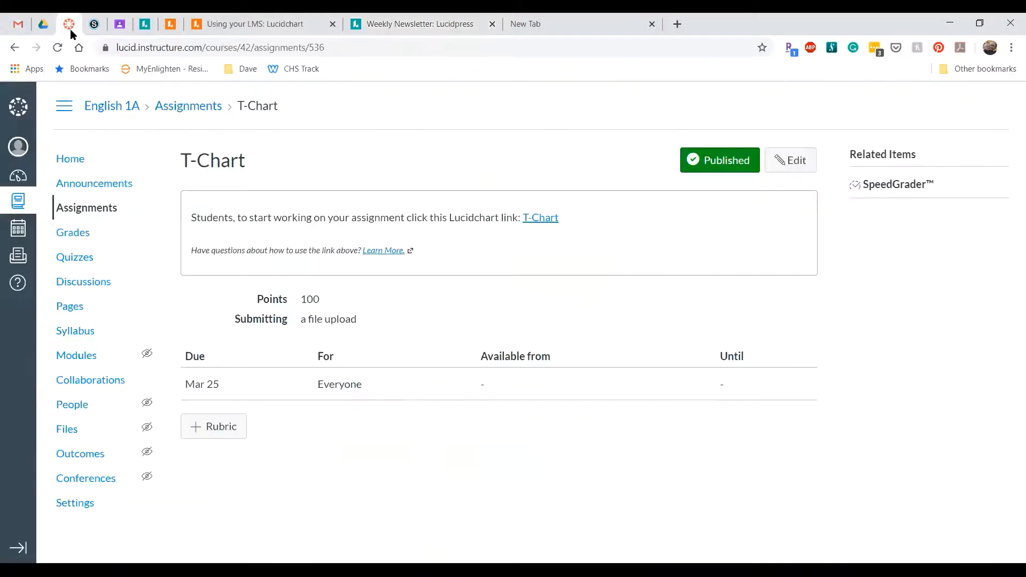
left_click(89, 186)
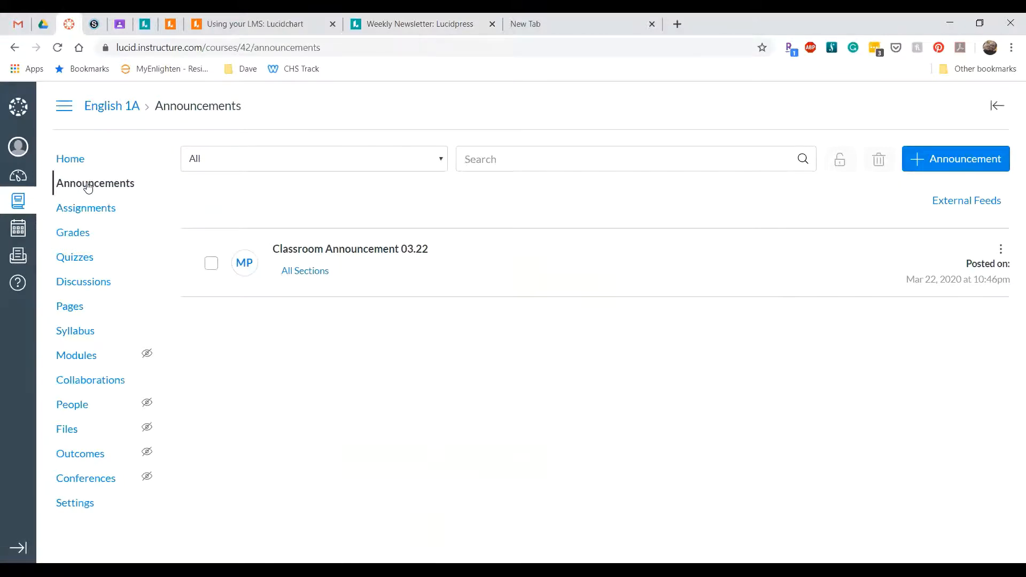
left_click(962, 168)
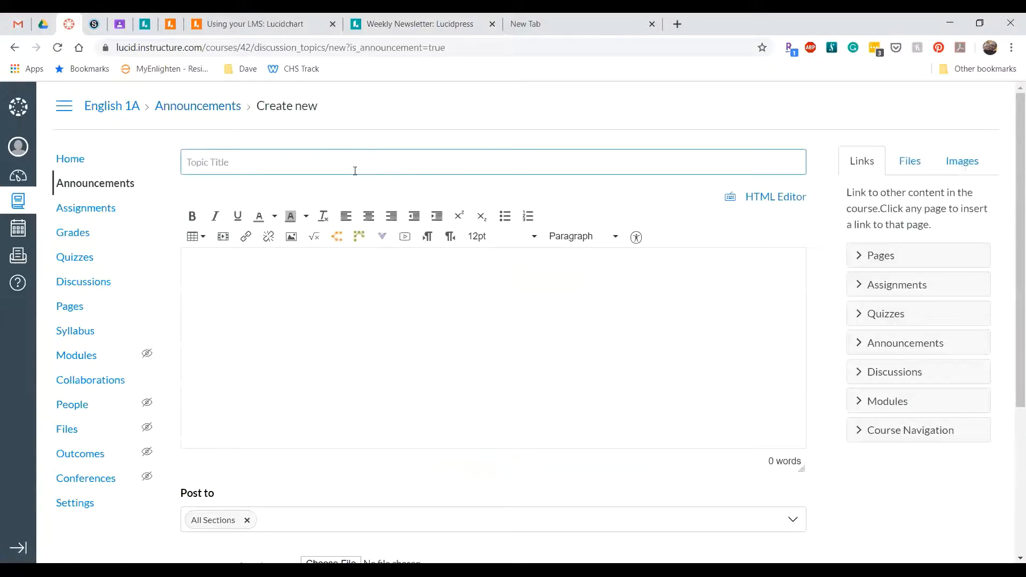
type("Weekly Newsletter 03.22.20")
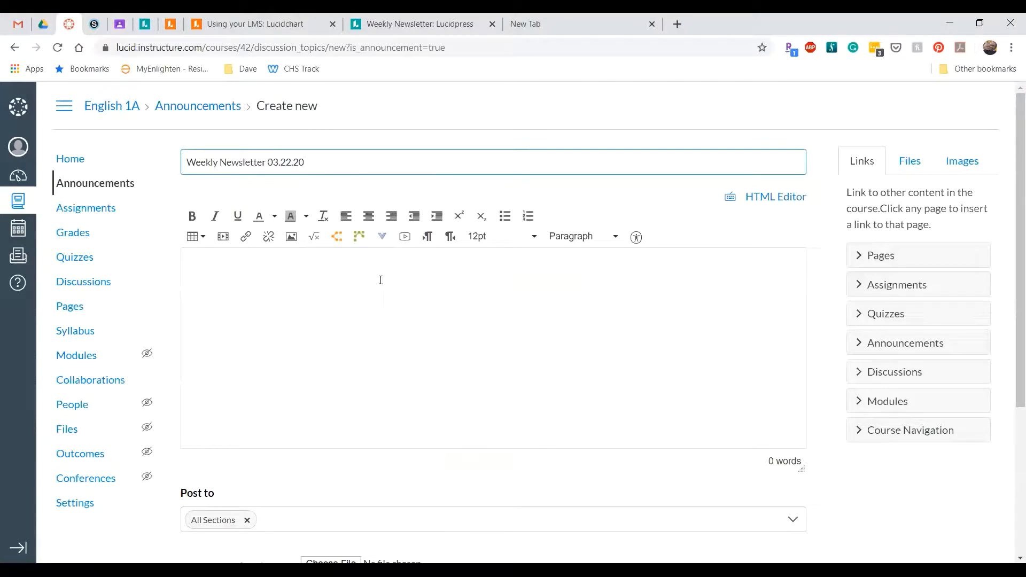
Paste the newsletter's embed code into the announcement body as HTML and post it to All Sections.
left_click(772, 207)
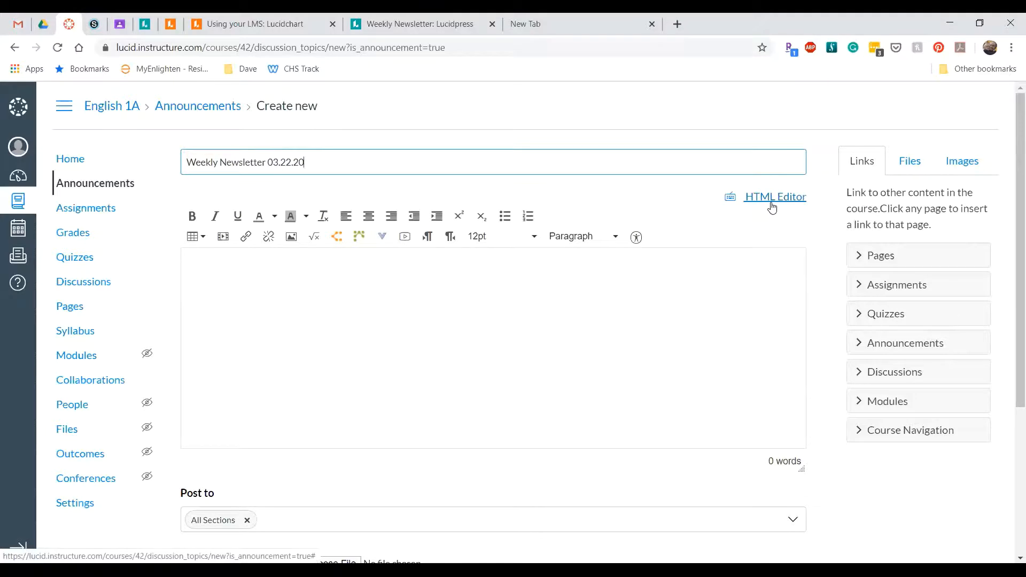
left_click(326, 237)
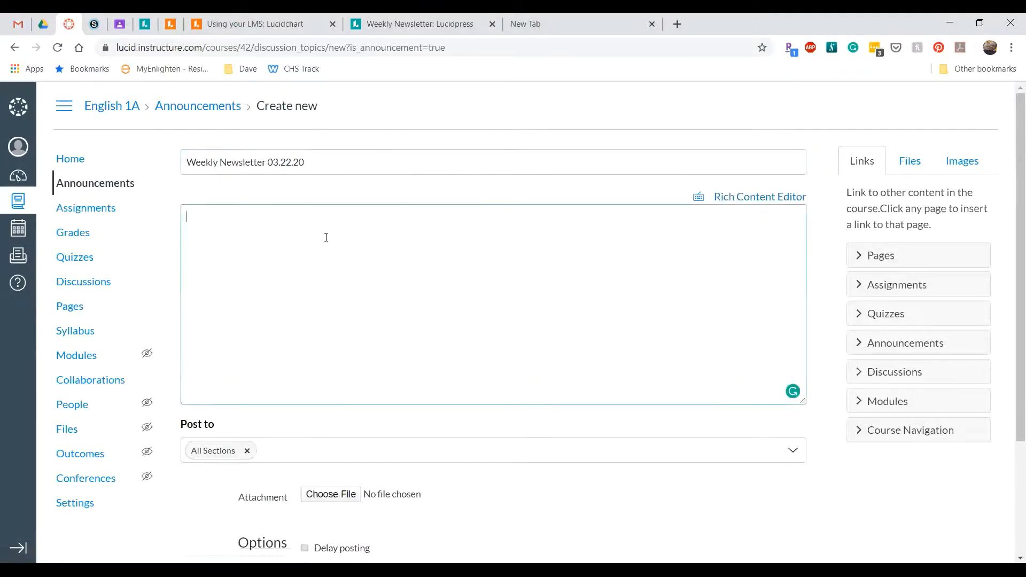
key("ctrl+v")
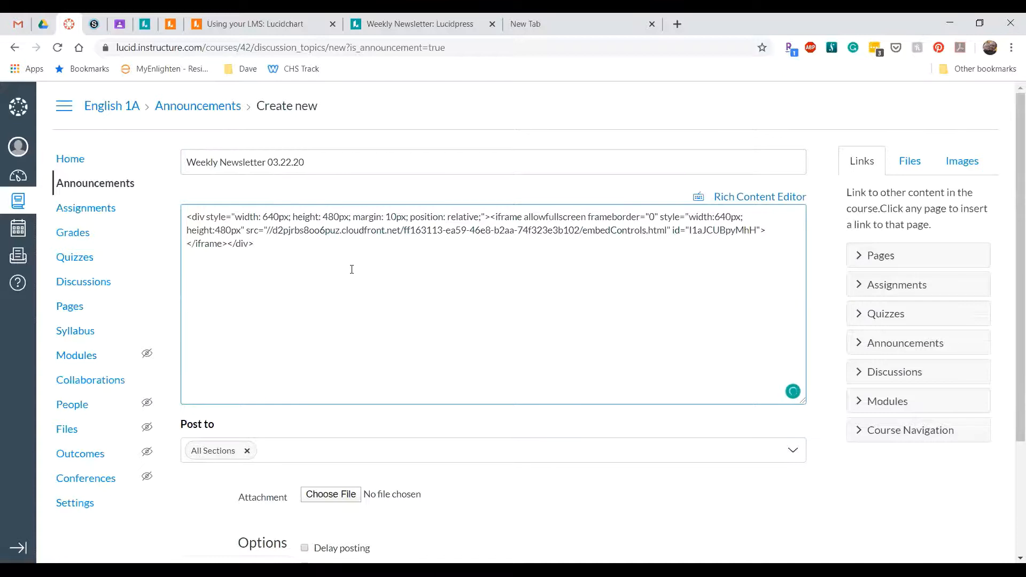
scroll(364, 268, "down", 3)
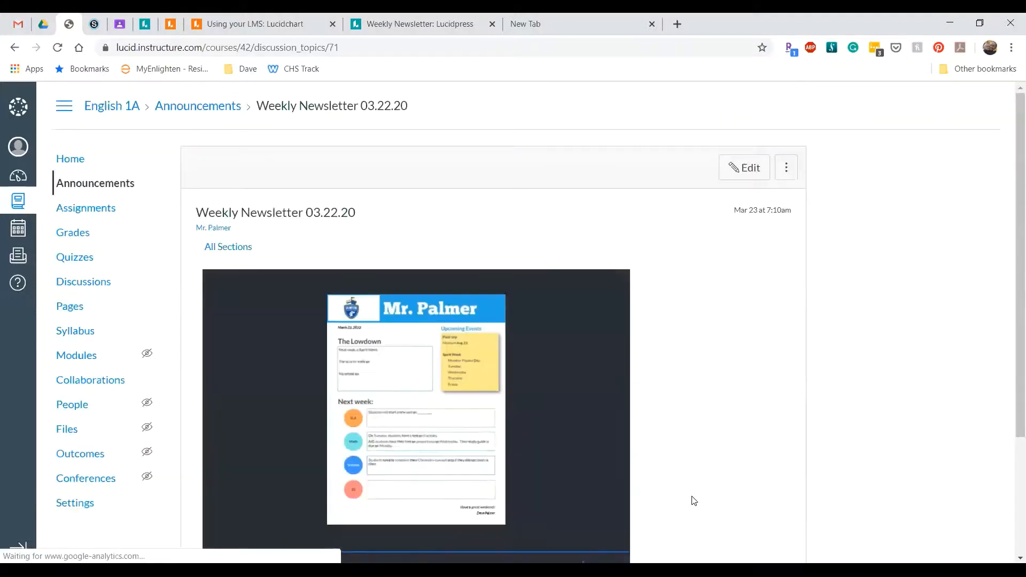
Open the posted Weekly Newsletter 03.22.20 announcement from the announcements list and view the embedded newsletter in full screen.
left_click(86, 184)
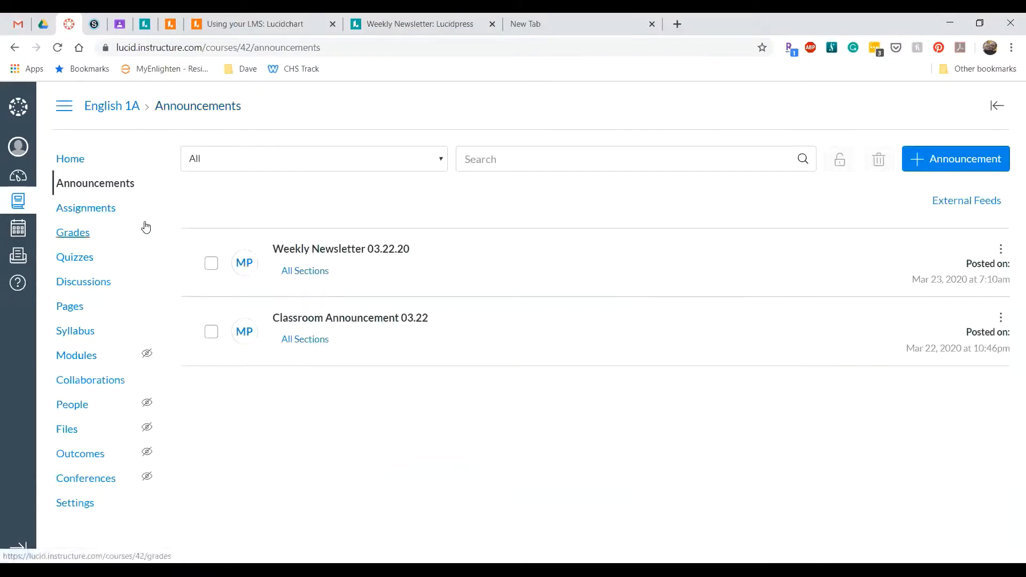
left_click(320, 251)
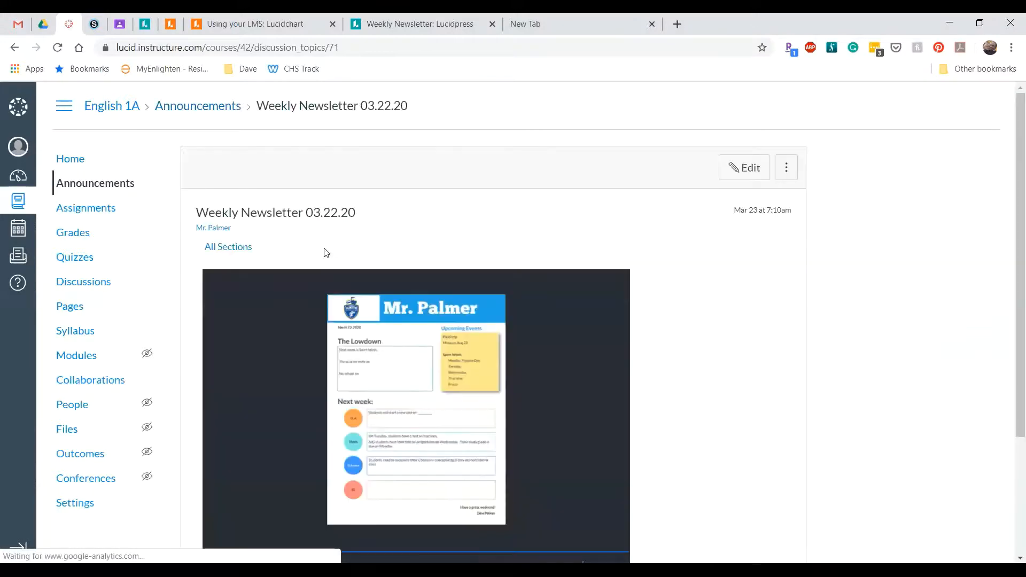
scroll(695, 326, "down", 3)
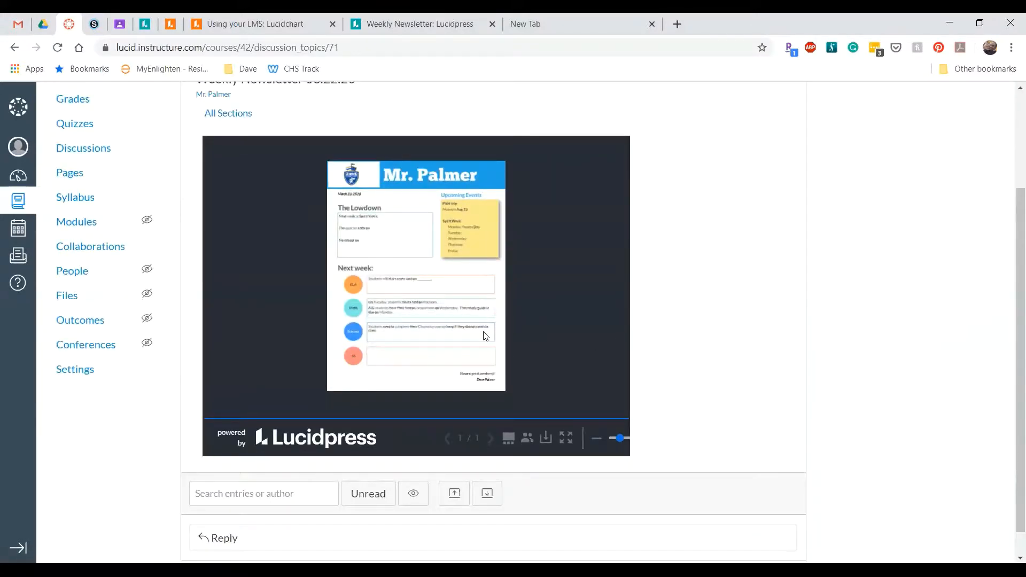
left_click(566, 436)
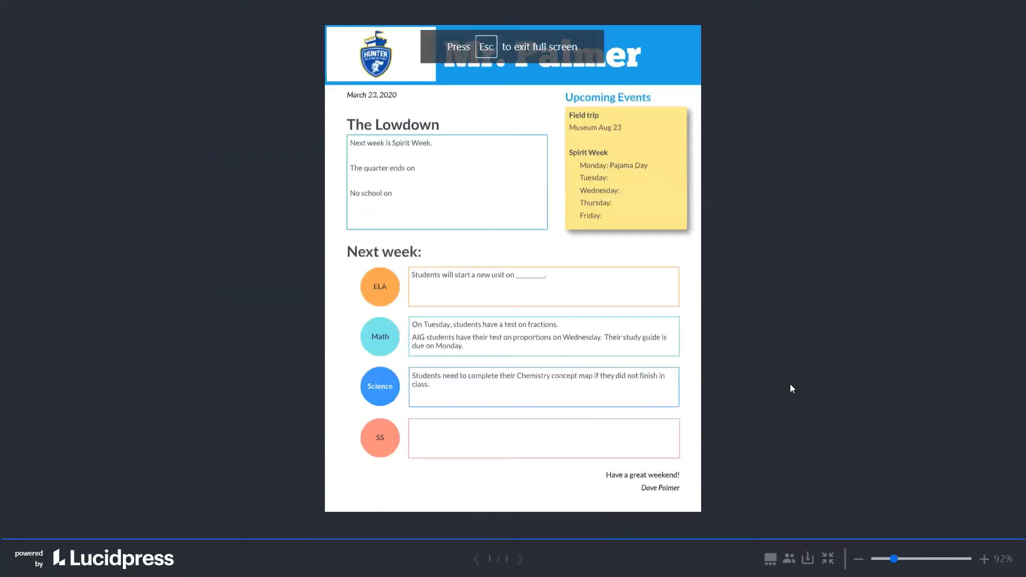